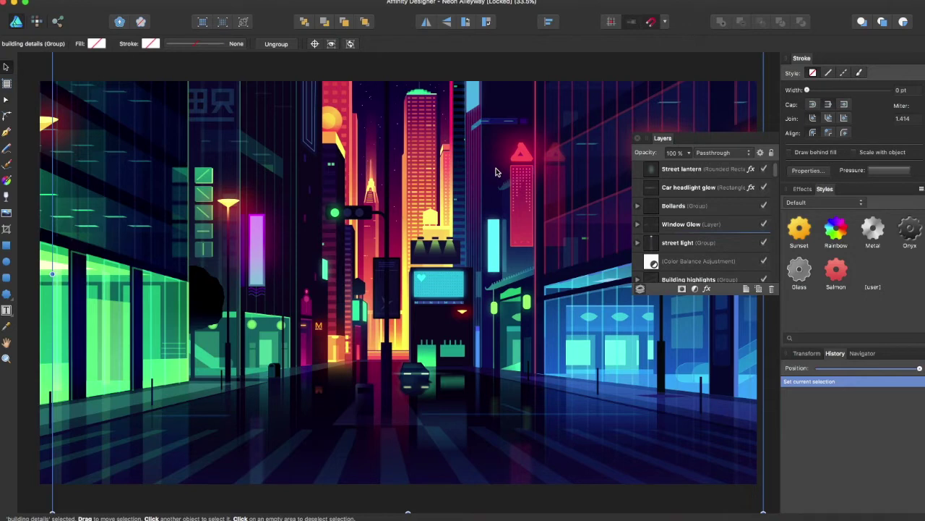
Dock the Layers panel into the side, then pull it back out as a floating panel
scroll(499, 177, up, 3)
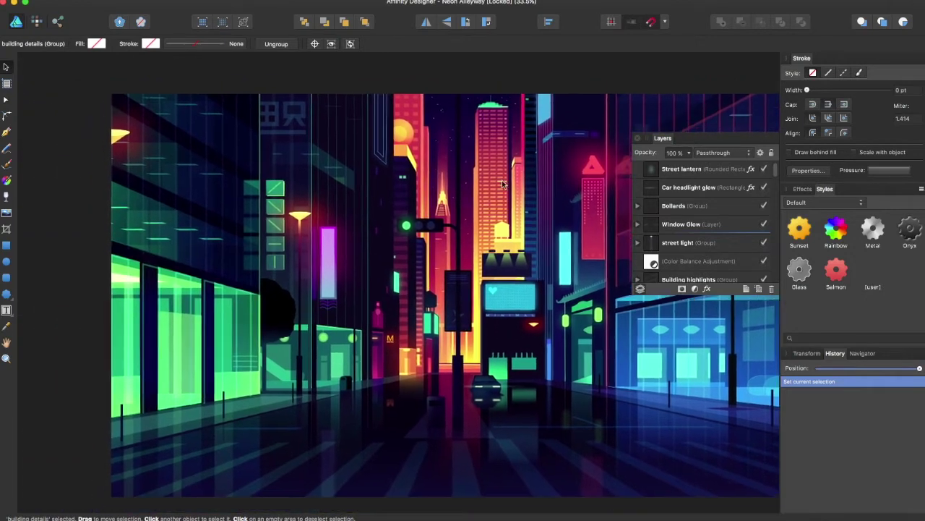
scroll(499, 182, up, 2)
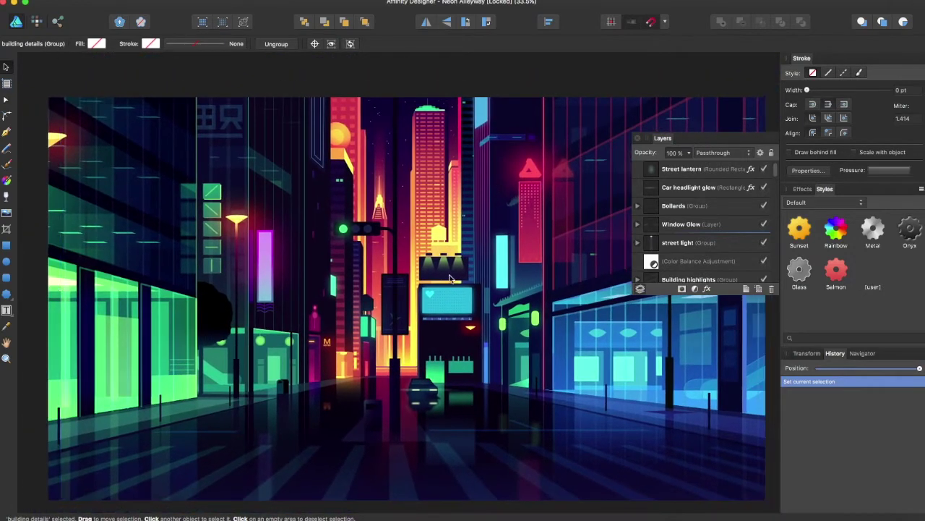
scroll(449, 279, up, 2)
scroll(449, 278, up, 1)
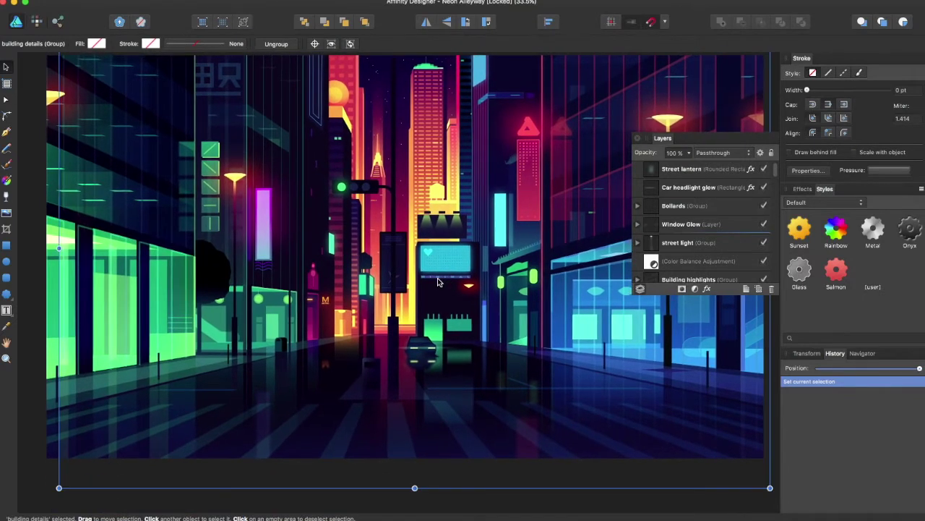
scroll(437, 282, up, 2)
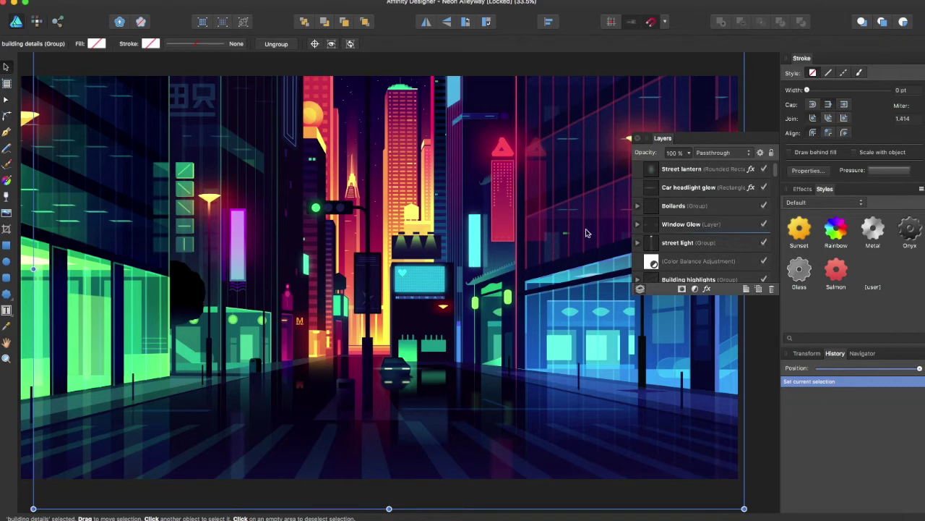
double_click(676, 143)
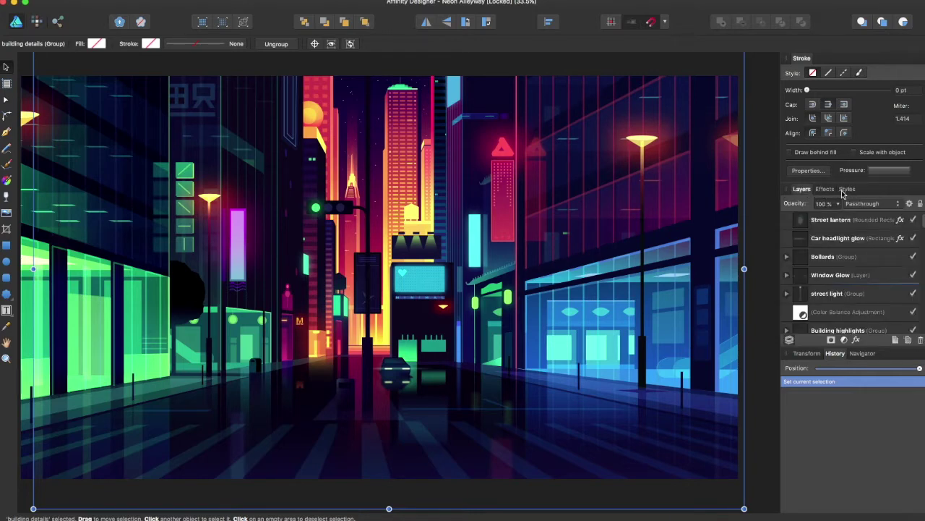
drag(804, 189, 672, 117)
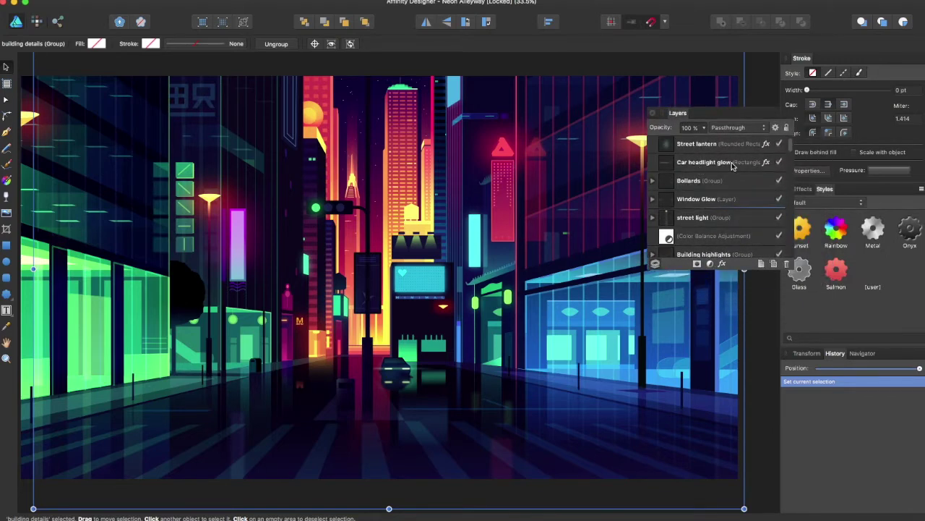
Set building details opacity to 66%, fade Green lights to 33%, then select Street lantern
click(705, 129)
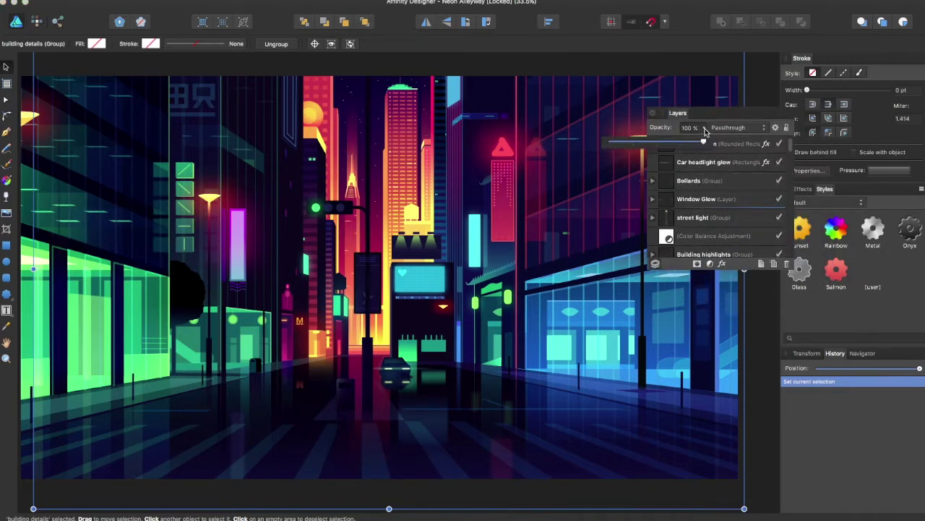
mouse_move(707, 143)
mouse_down()
mouse_move(665, 143)
mouse_move(705, 144)
mouse_up()
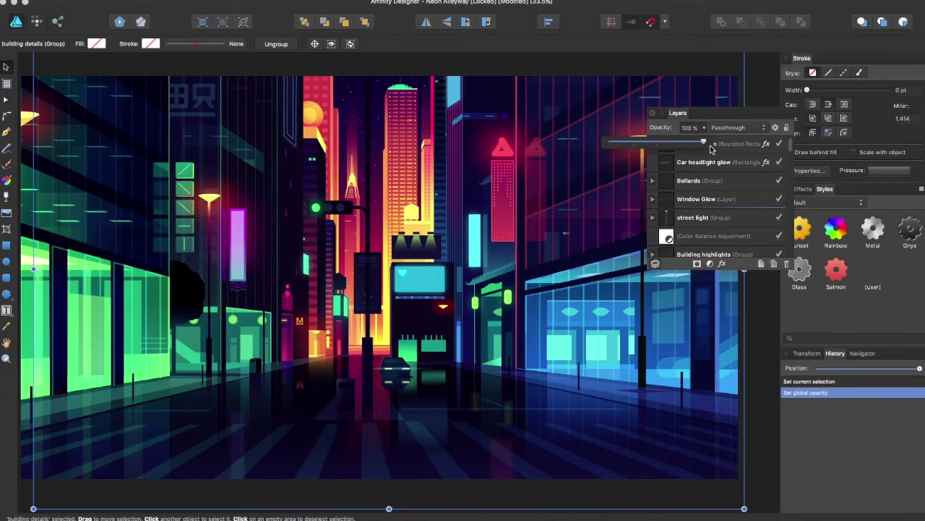
scroll(709, 220, down, 5)
click(707, 205)
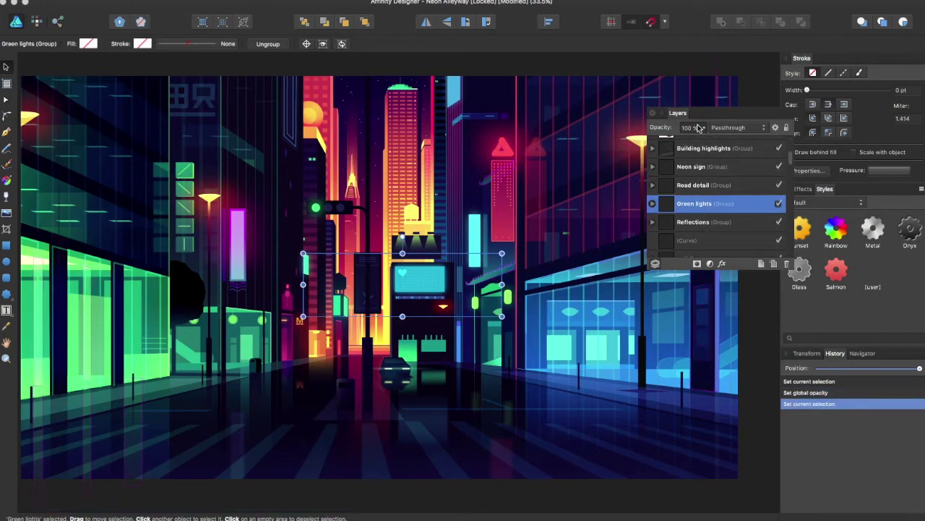
drag(702, 136, 730, 151)
scroll(712, 161, up, 5)
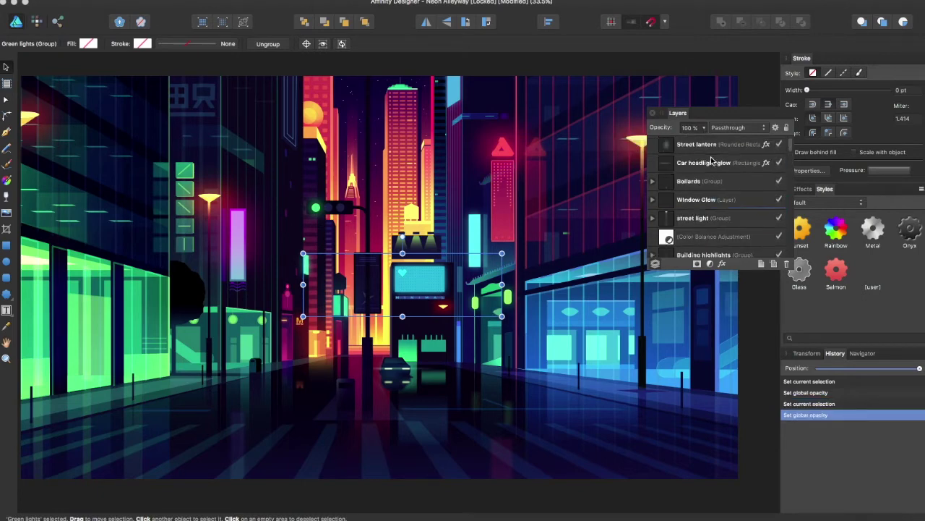
click(709, 147)
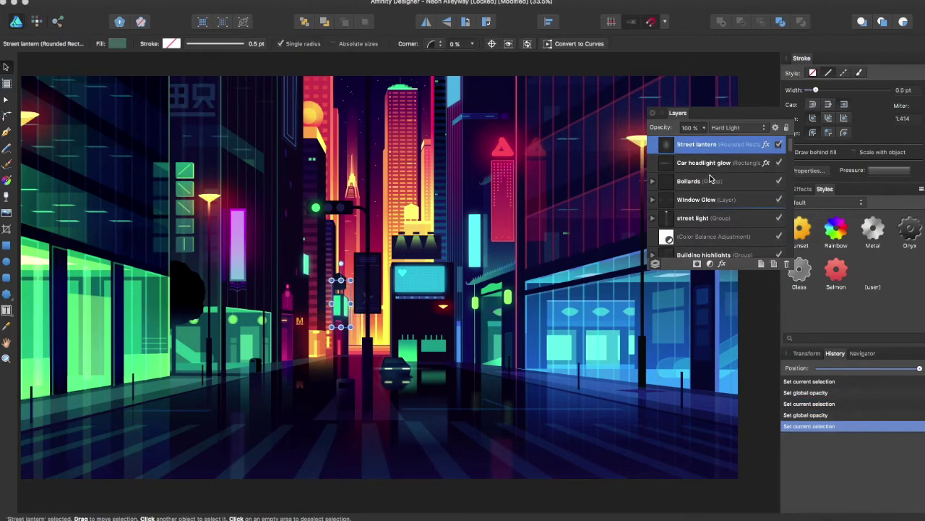
Select all 168 objects, fade them to 50% opacity, then restore them to 100%
key(ctrl+a)
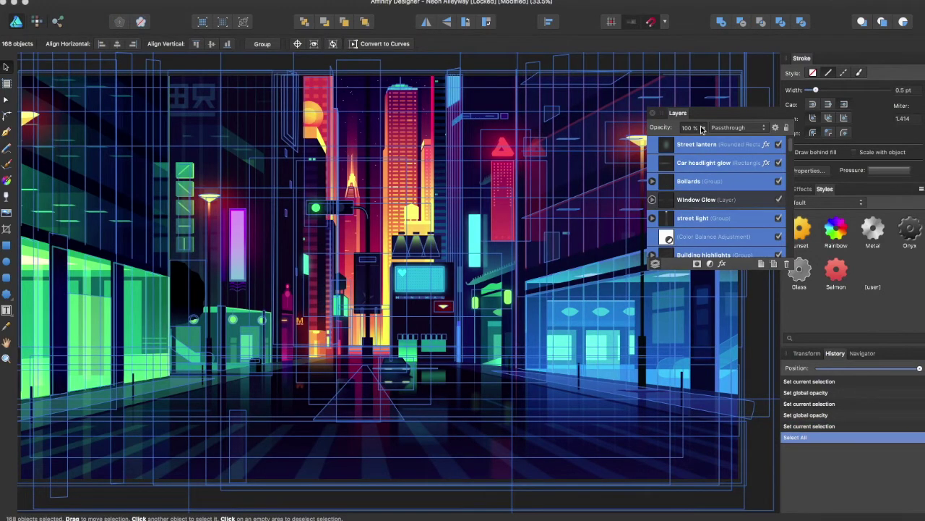
click(704, 128)
drag(629, 148, 722, 150)
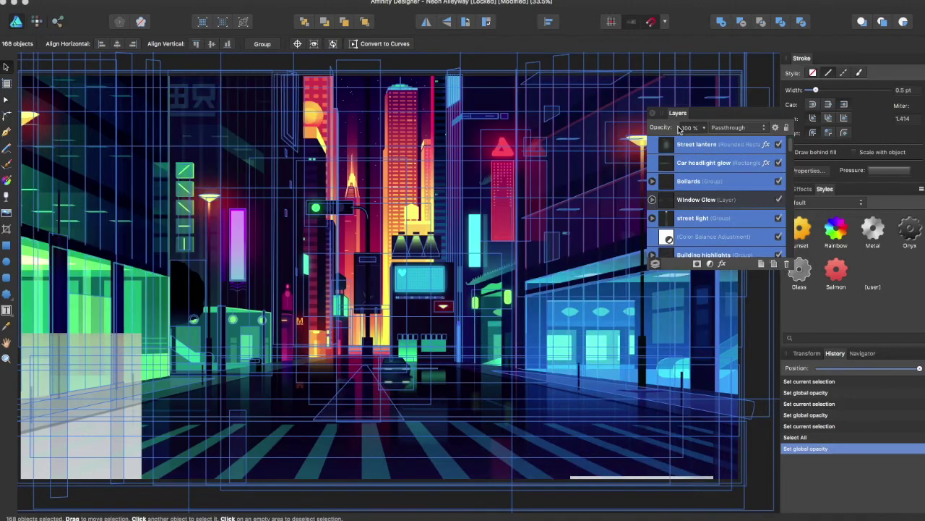
click(659, 163)
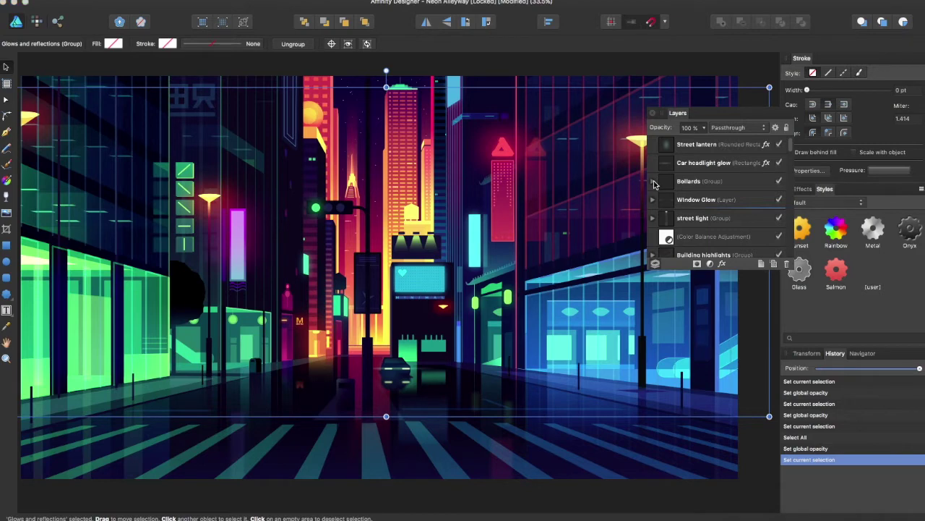
Expand the Bollards group and Window Glow layer, then select both Window Glow curves together
click(654, 184)
scroll(700, 191, down, 3)
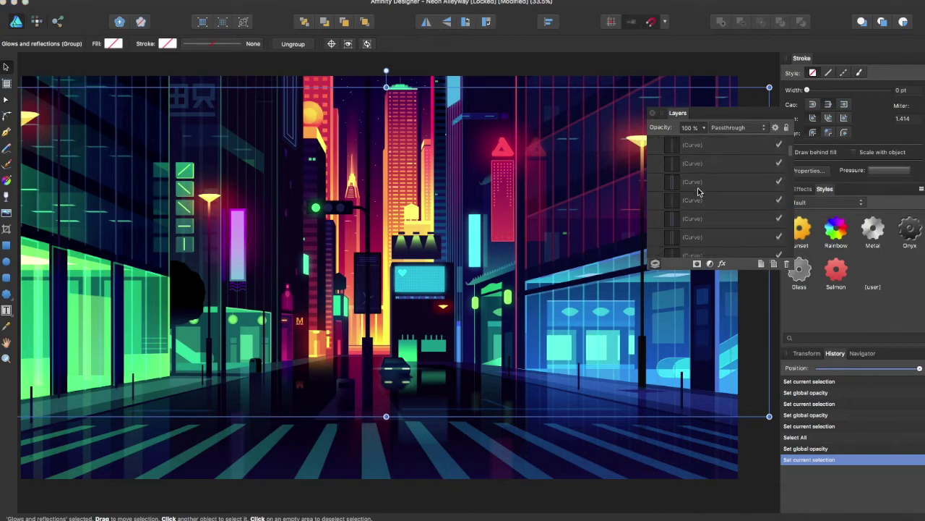
scroll(699, 192, down, 5)
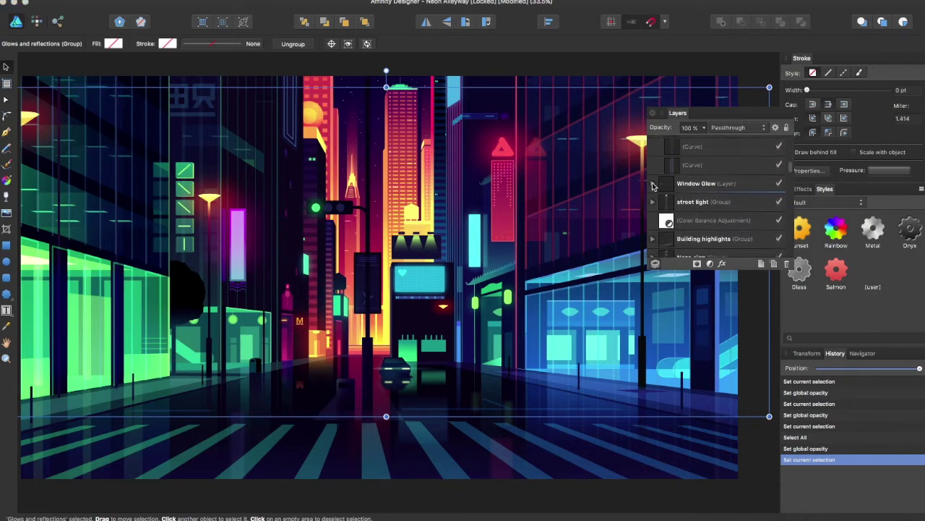
click(653, 185)
scroll(696, 186, down, 1)
click(695, 184)
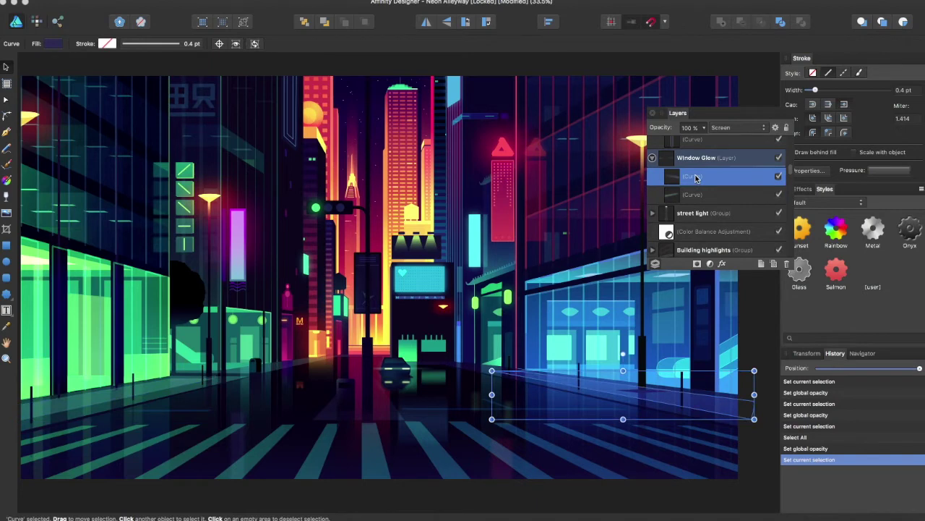
alt+click(713, 203)
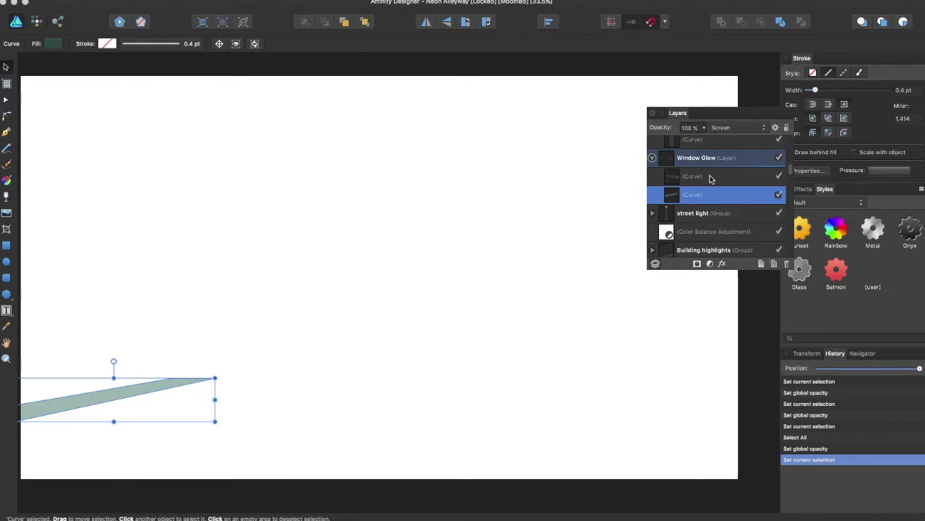
shift+click(711, 177)
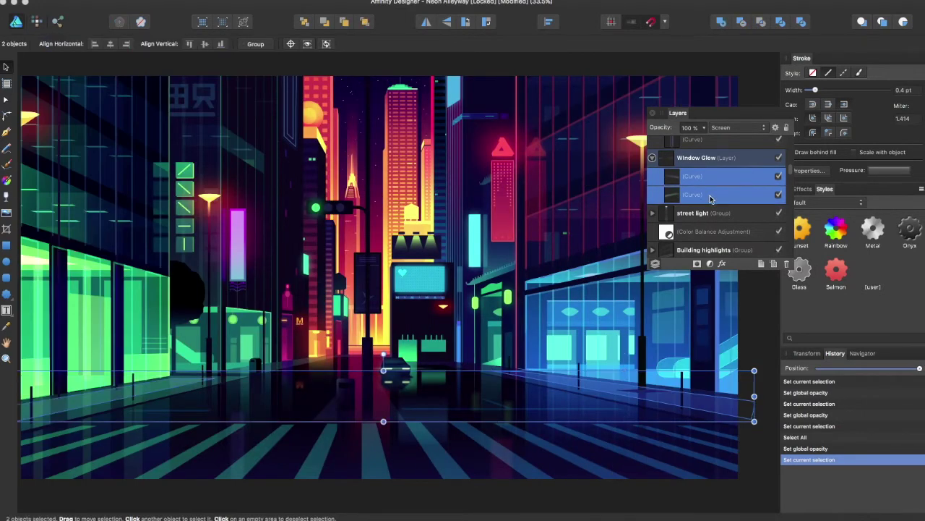
right_click(711, 197)
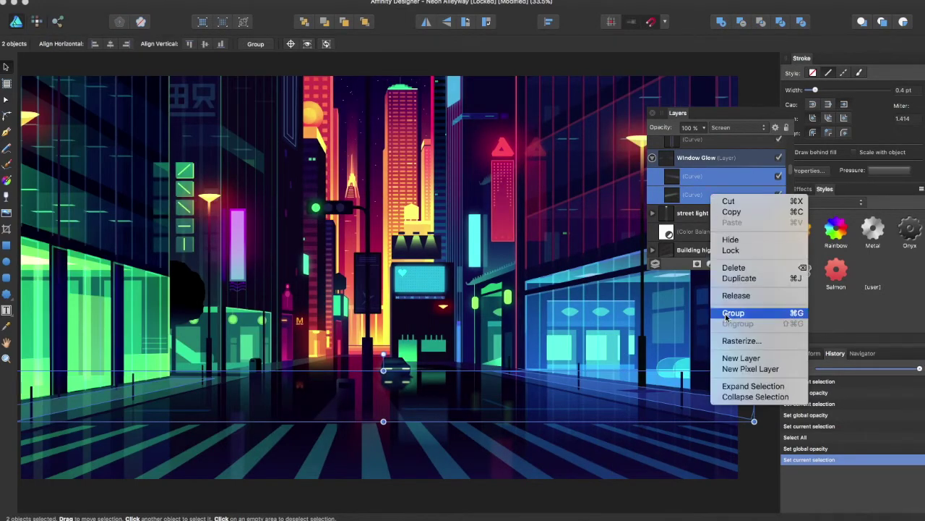
click(610, 278)
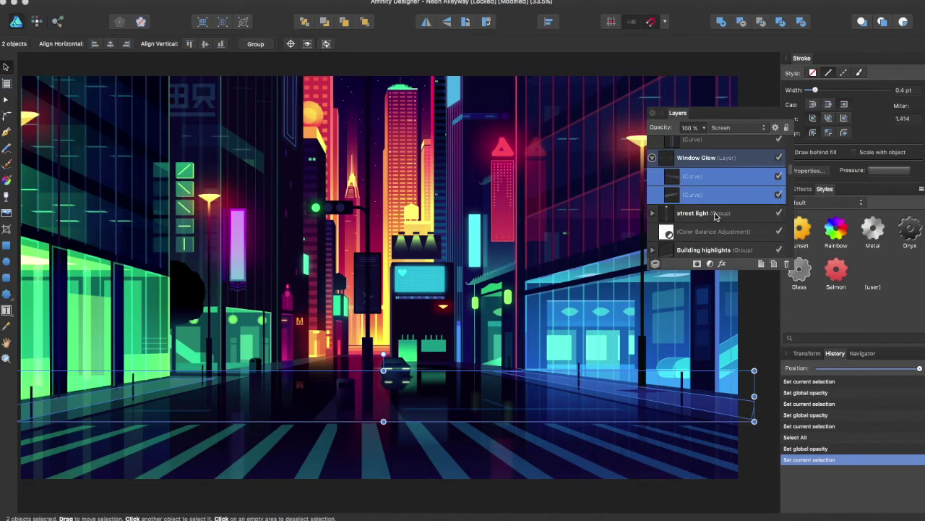
scroll(722, 219, down, 5)
scroll(723, 220, down, 10)
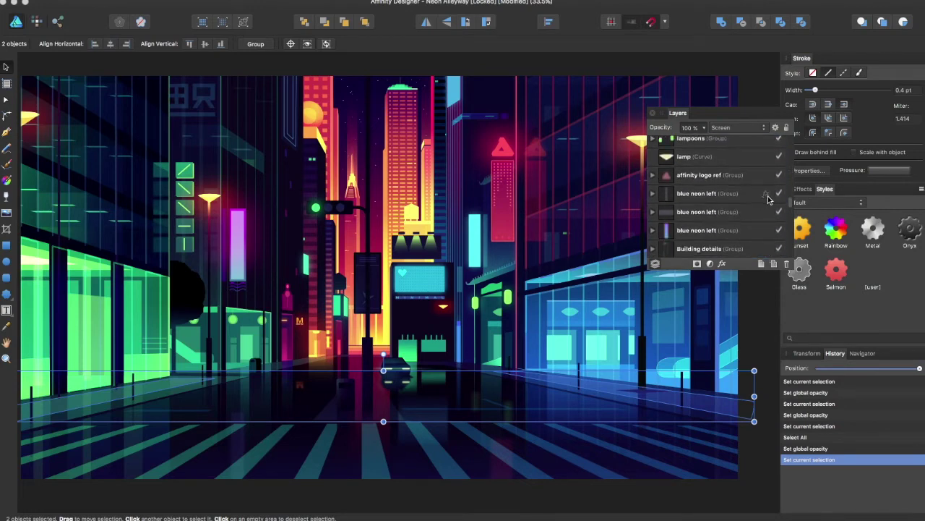
click(765, 193)
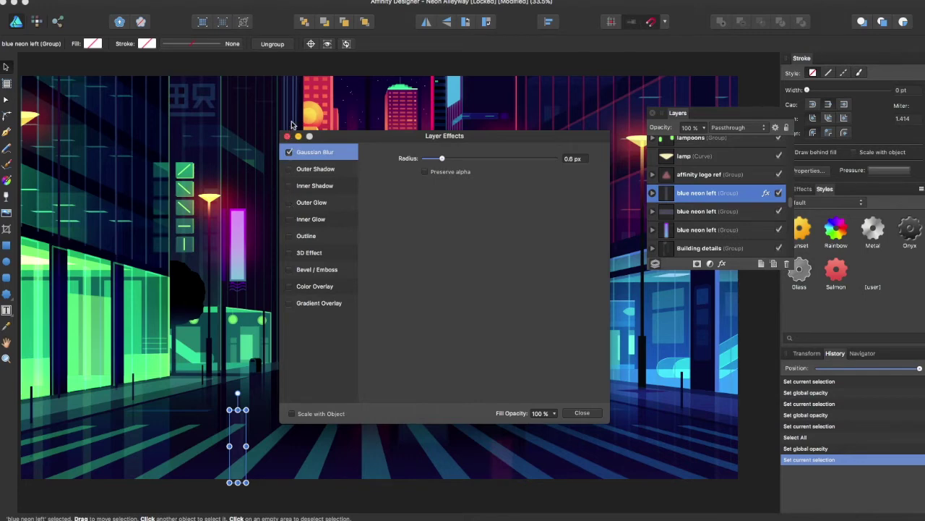
Close the Layer Effects dialog, leaving Gaussian Blur enabled on blue neon left
click(287, 136)
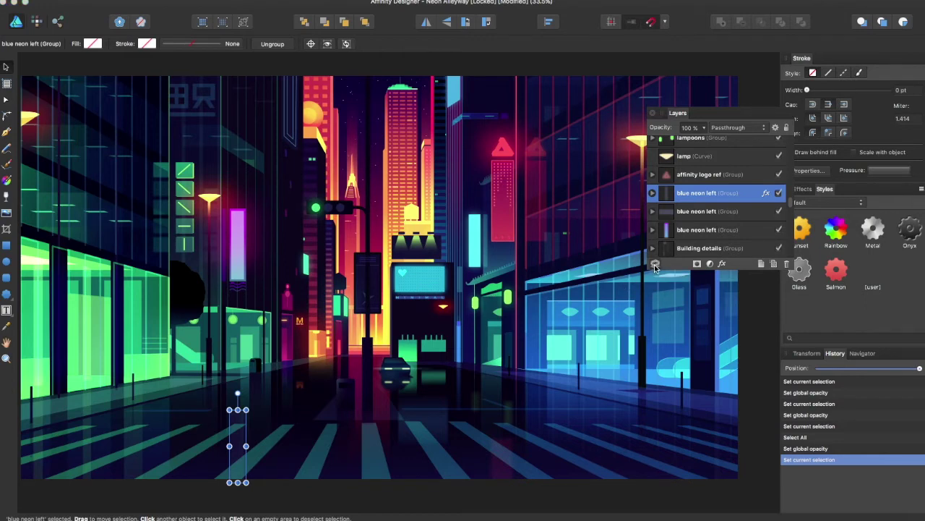
scroll(656, 212, down, 5)
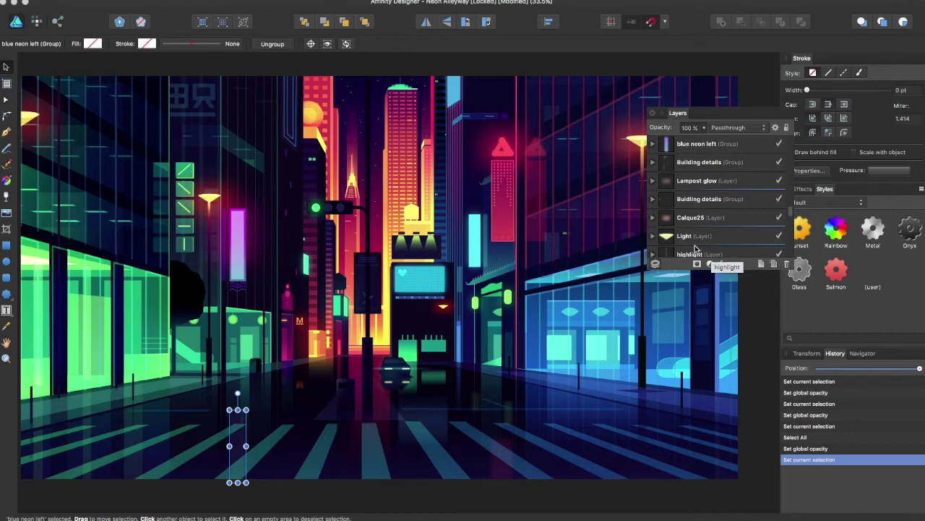
click(726, 131)
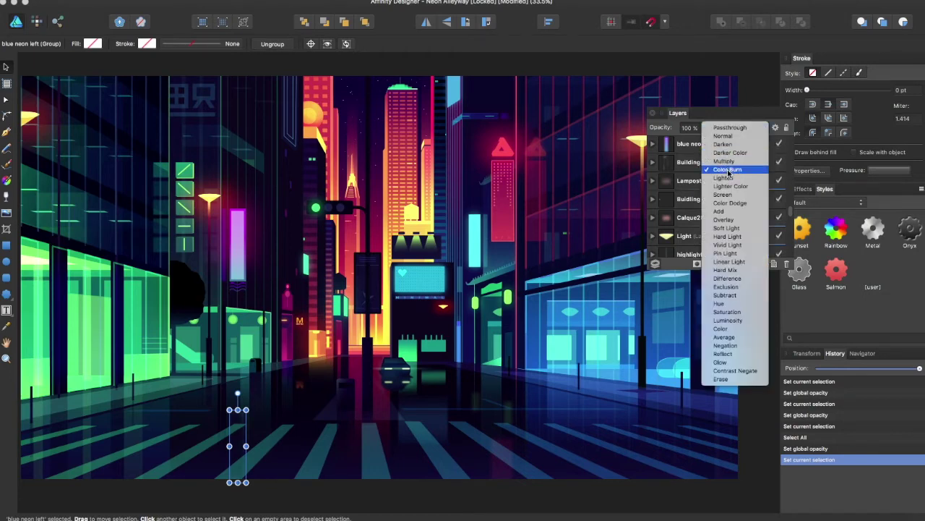
Keep the blue neon left group on Passthrough blend mode and review its Blend Options
click(730, 128)
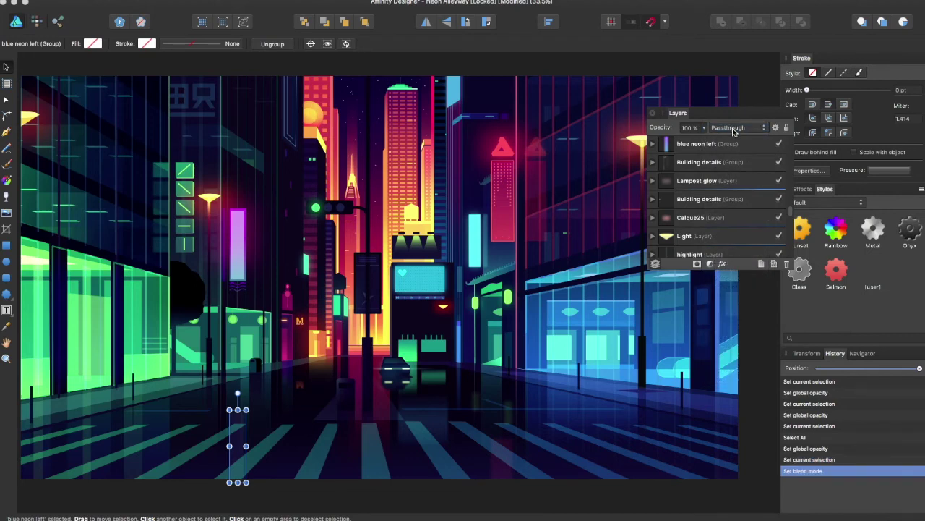
click(775, 127)
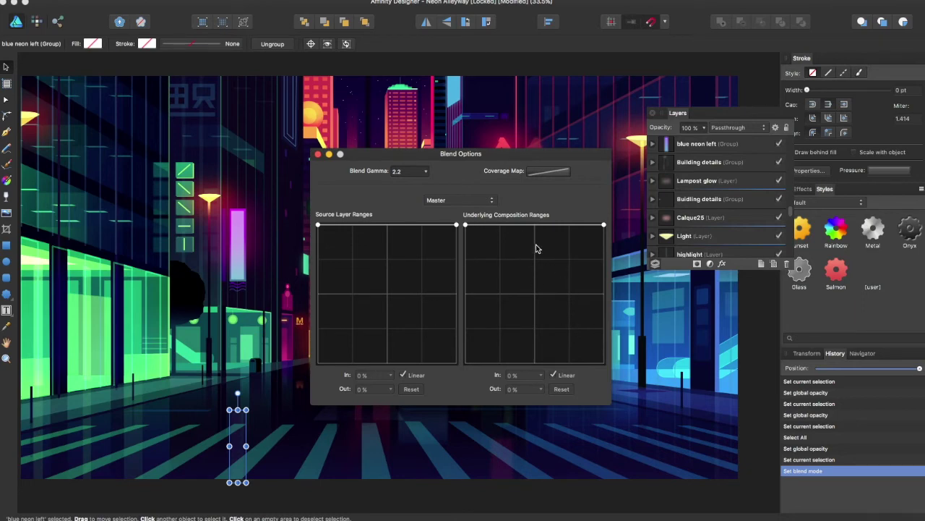
click(318, 154)
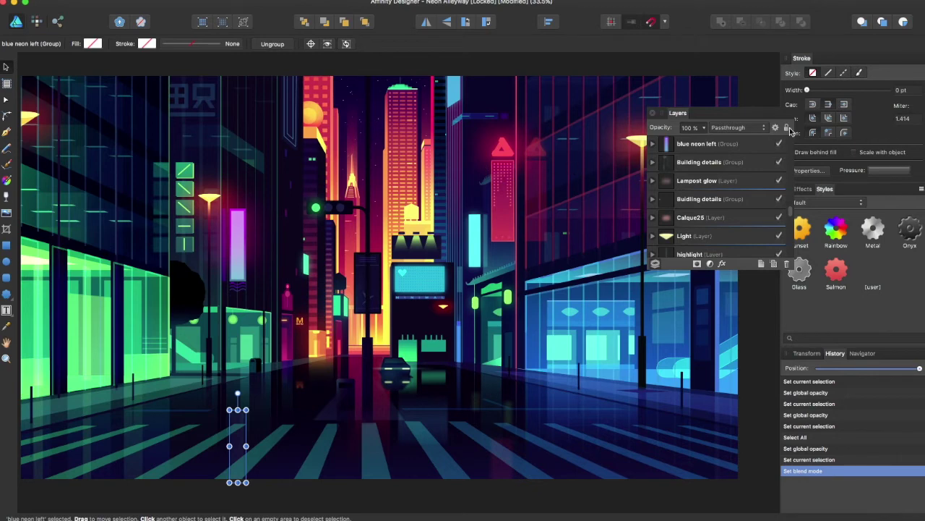
scroll(709, 163, down, 10)
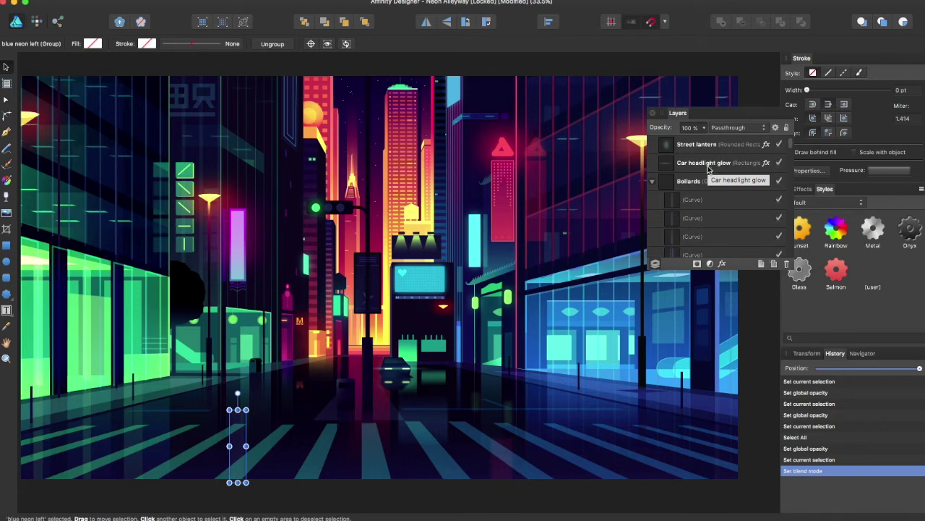
Toggle visibility of the Car headlight glow, Street lantern and Bollards layers
click(779, 163)
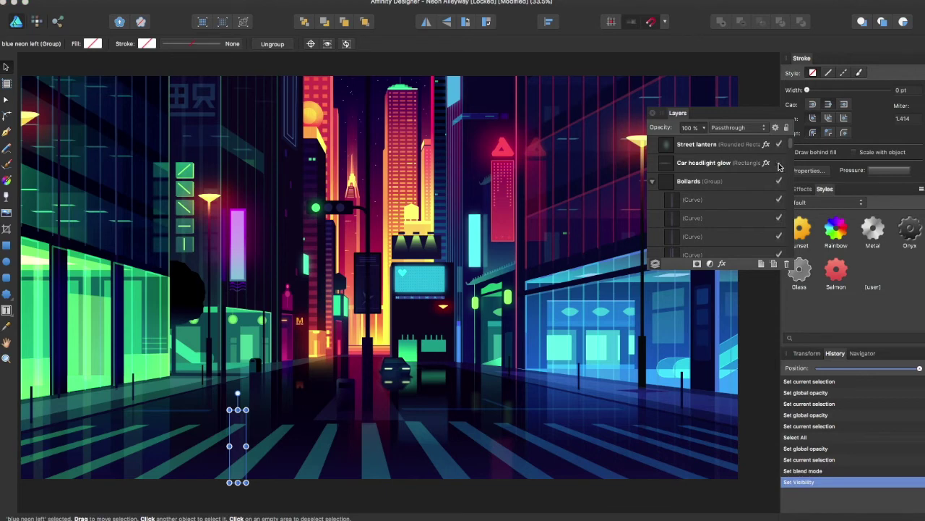
click(779, 145)
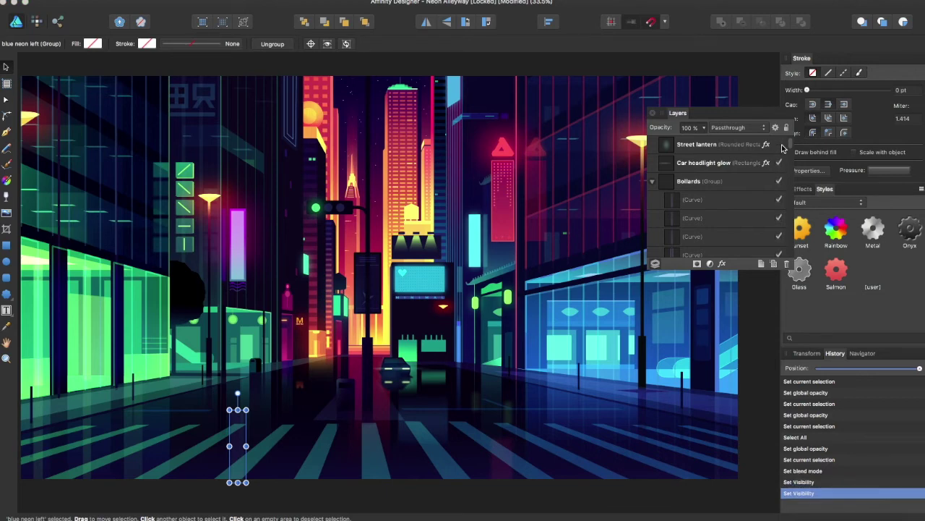
scroll(780, 163, down, 3)
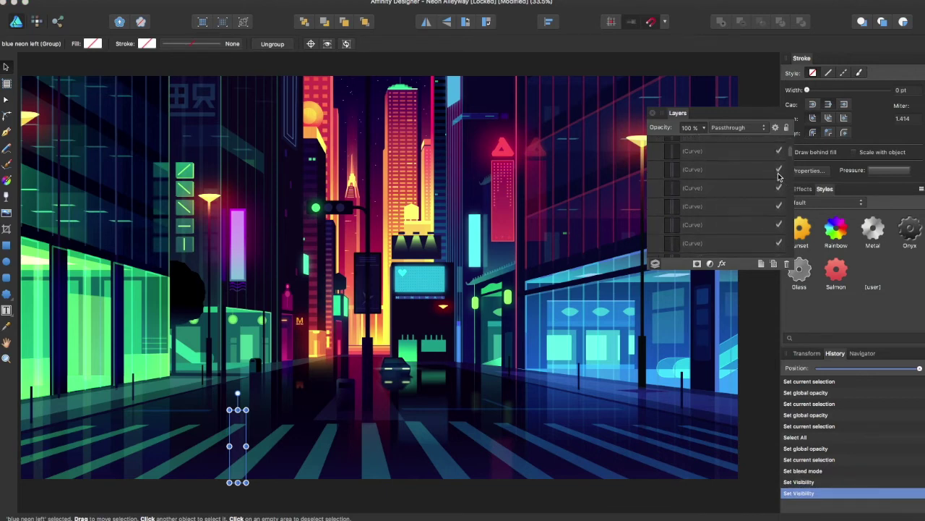
scroll(778, 174, up, 1)
scroll(778, 172, up, 1)
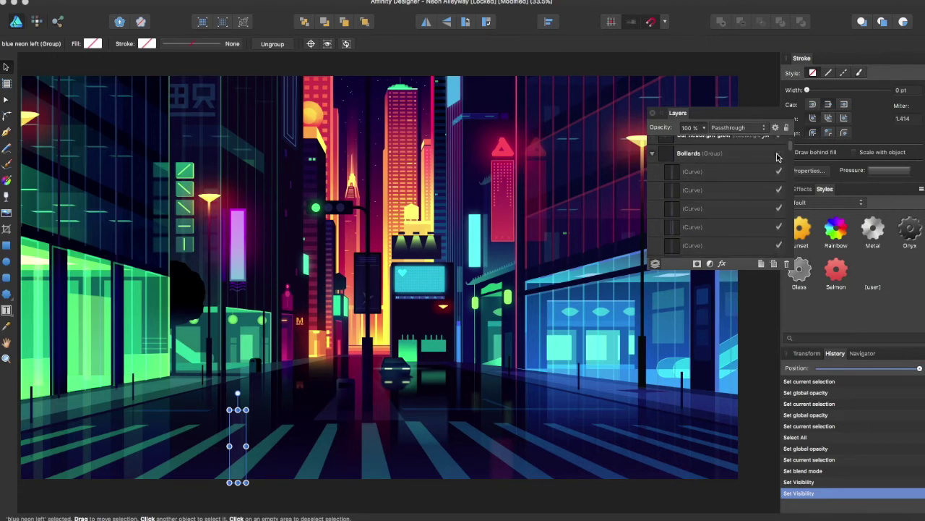
click(778, 154)
Toggle Building highlights, then hide and re-show the AFFINITY Neon Light sign
scroll(778, 170, down, 4)
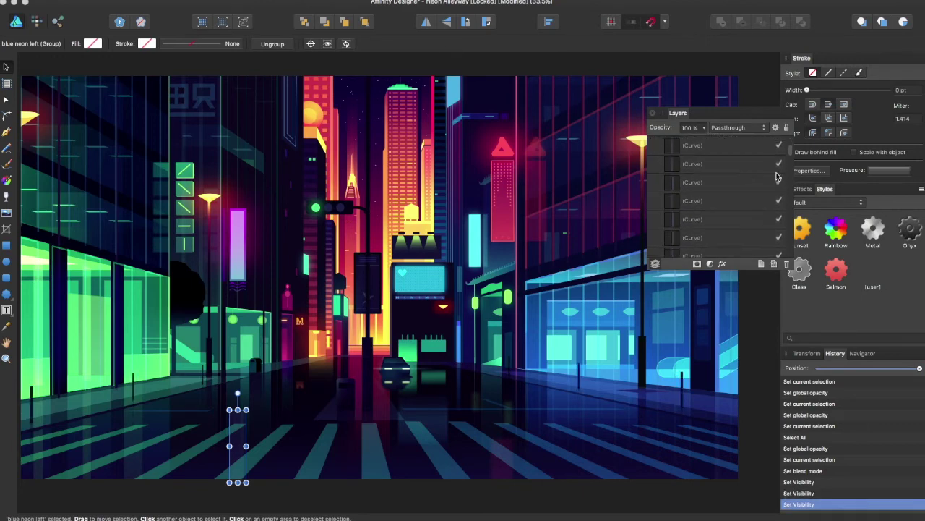
scroll(774, 177, down, 6)
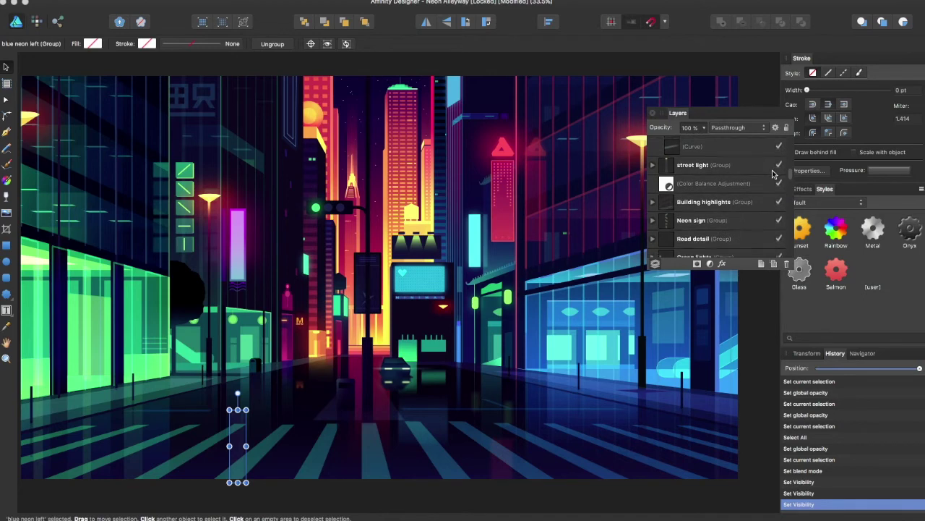
scroll(772, 177, down, 3)
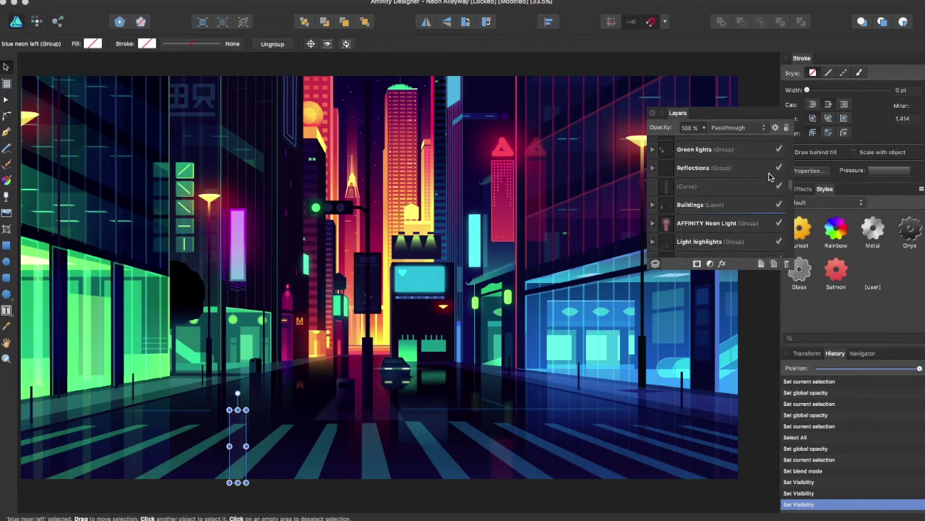
scroll(771, 175, up, 3)
scroll(770, 174, down, 1)
scroll(771, 172, up, 2)
click(779, 167)
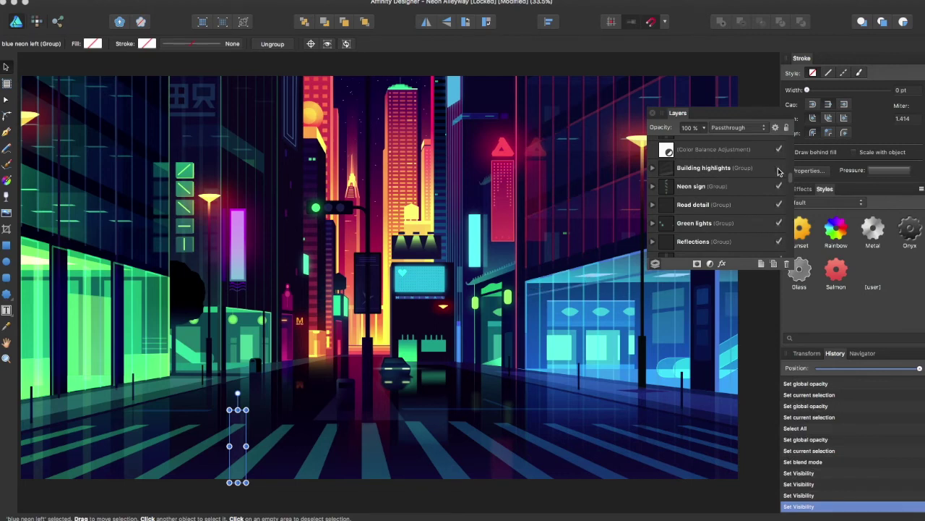
scroll(775, 181, down, 5)
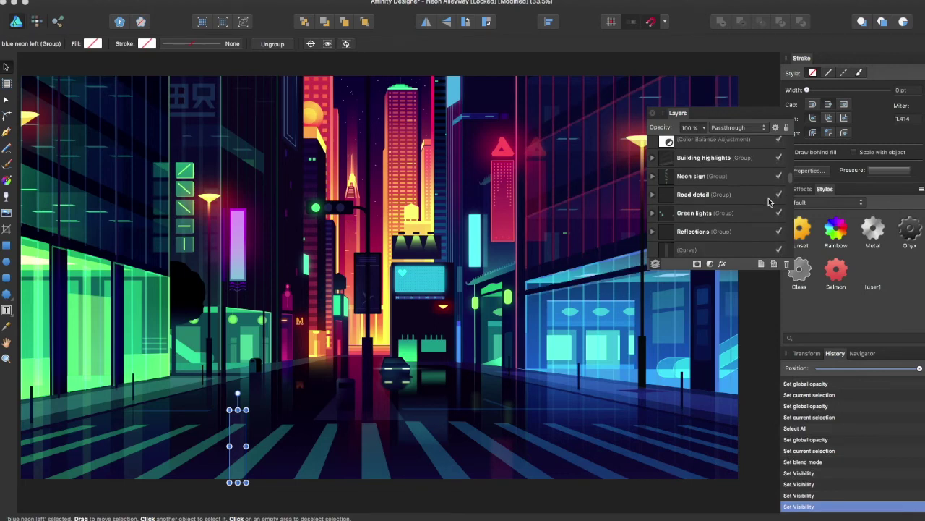
click(778, 204)
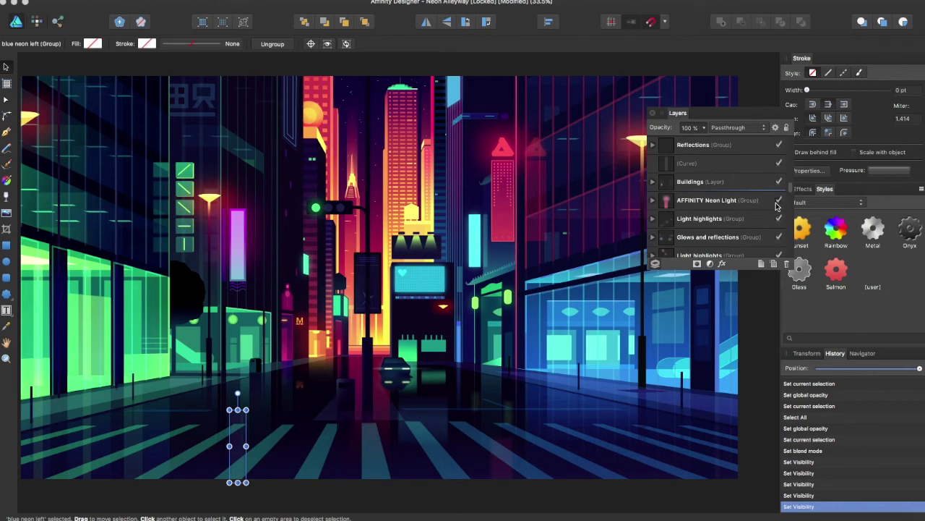
click(777, 204)
click(777, 204)
scroll(728, 183, up, 10)
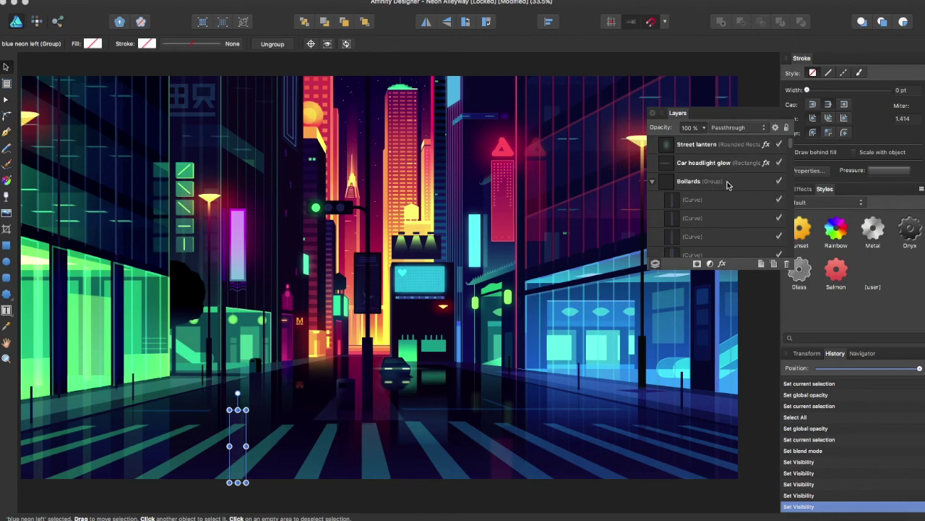
Collapse the Bollards and Window Glow entries, then scroll down the layer list to the background
click(653, 182)
click(654, 200)
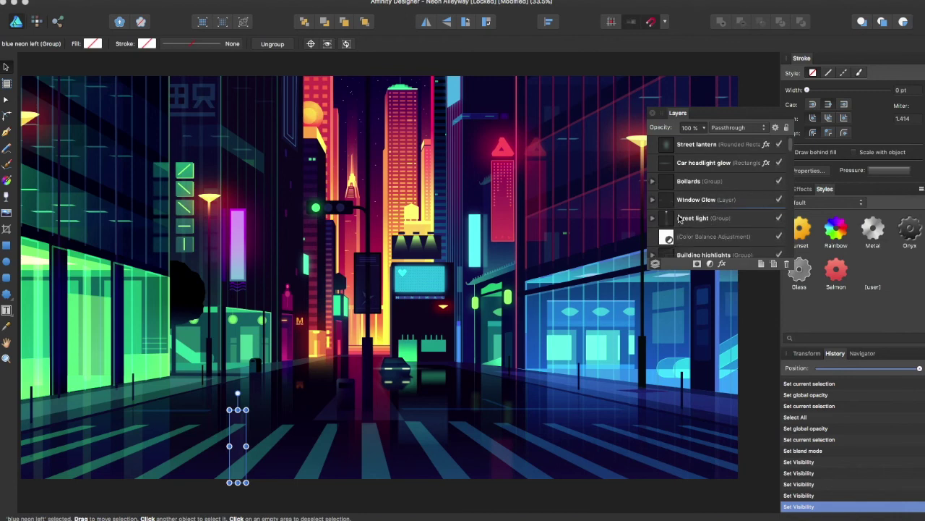
scroll(676, 211, down, 5)
scroll(678, 214, down, 8)
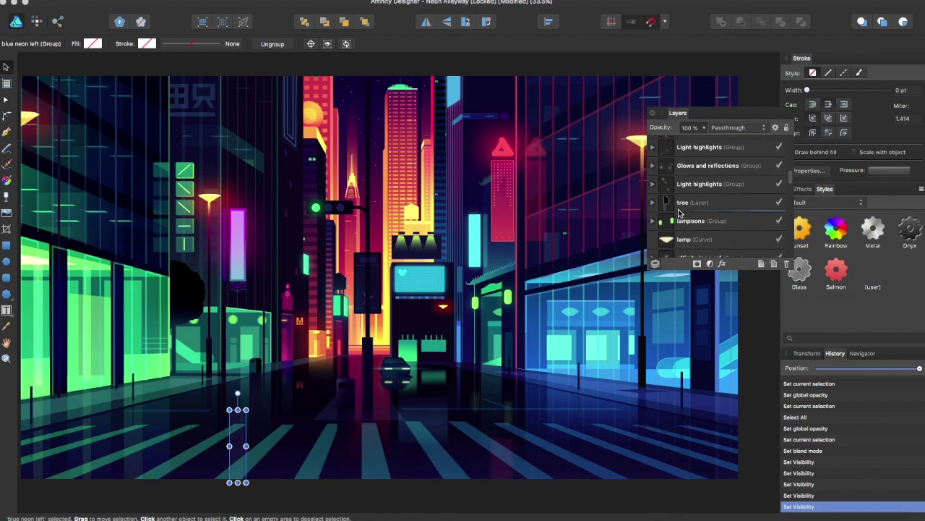
scroll(678, 214, up, 3)
scroll(678, 214, down, 10)
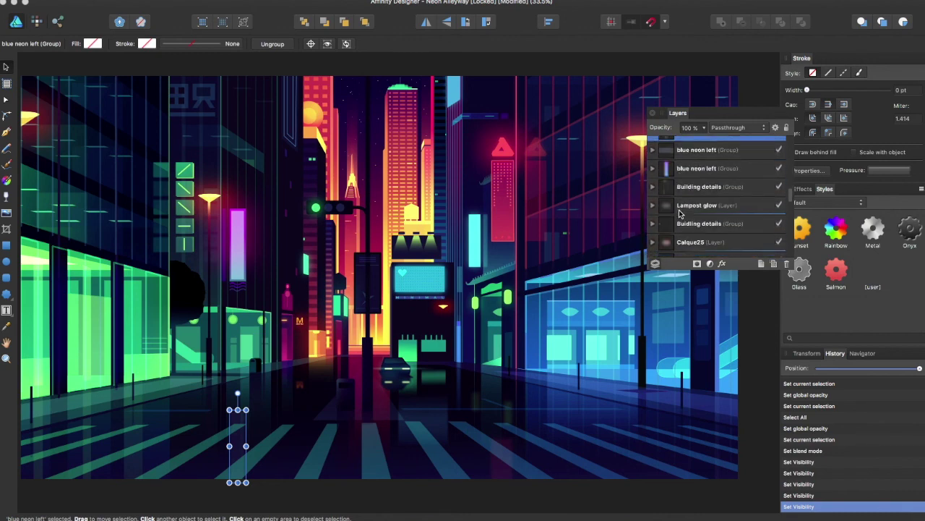
scroll(679, 213, down, 8)
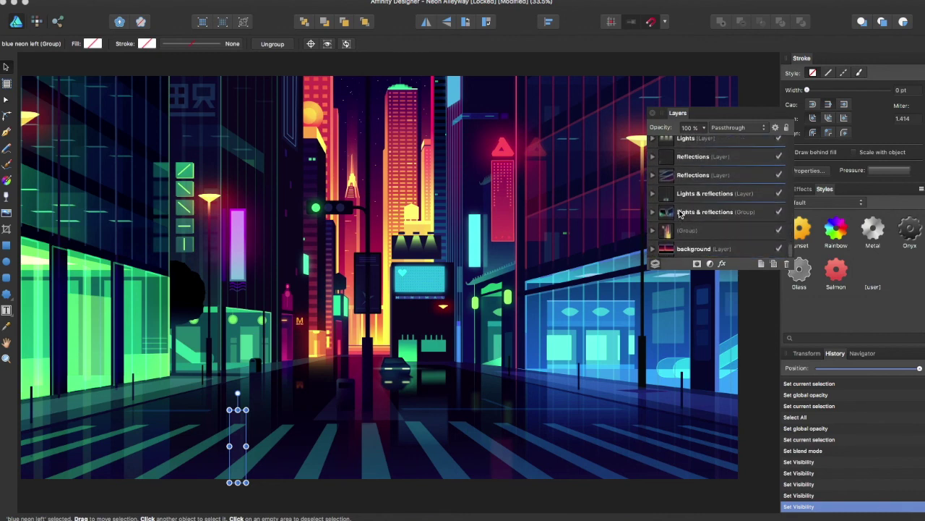